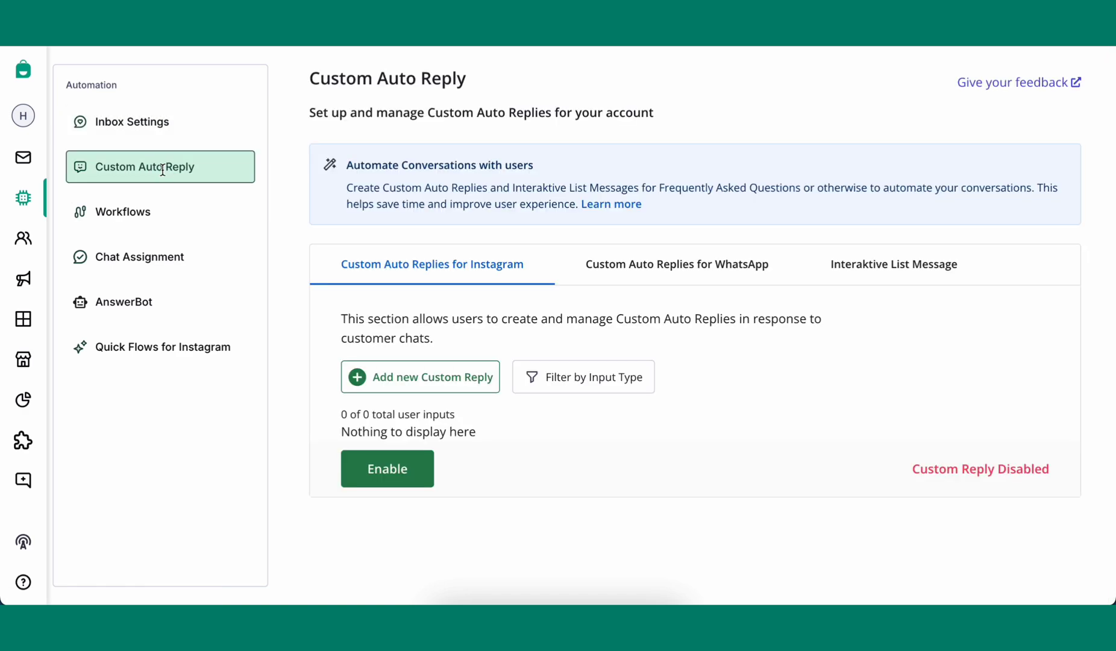
Step: Enable Custom Auto Replies for Instagram and open a new custom reply form
click(380, 469)
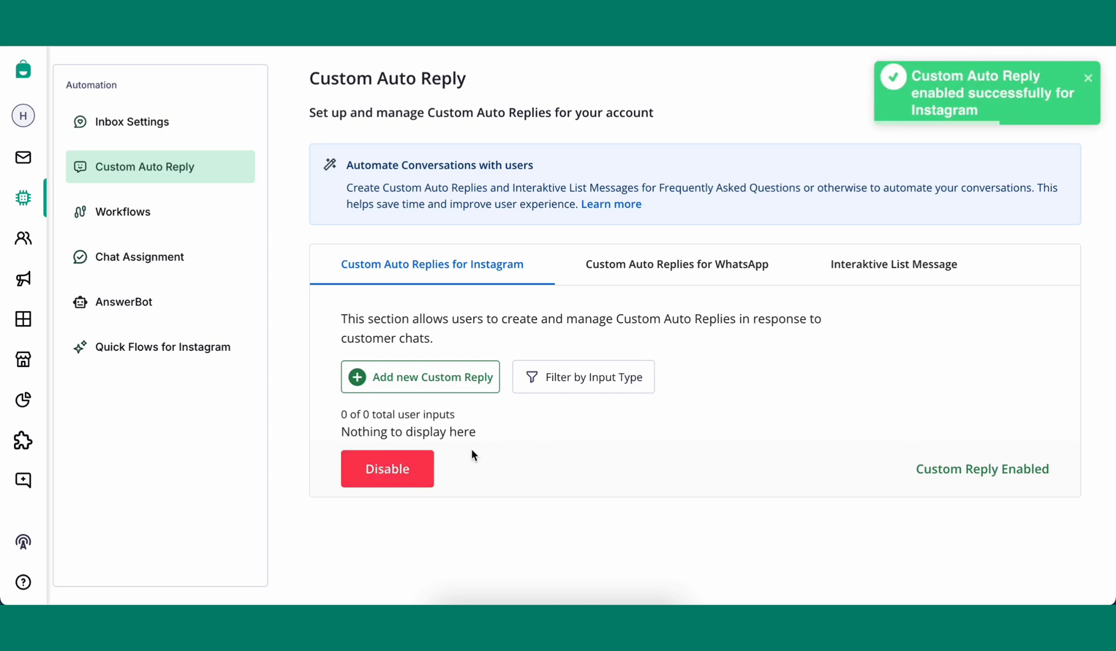
click(425, 390)
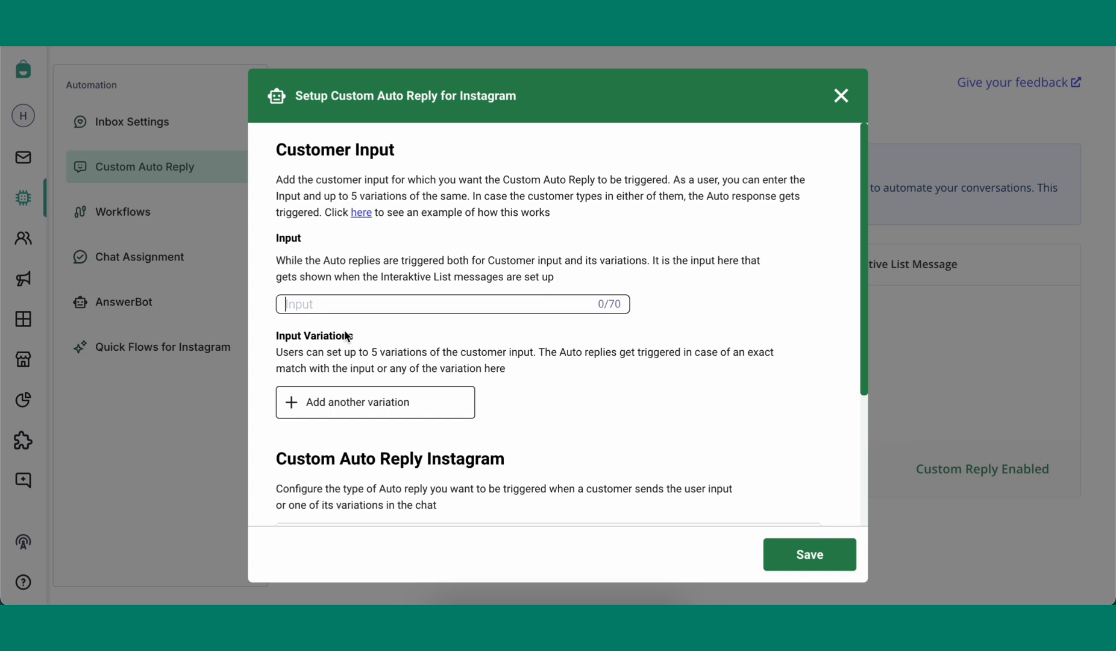
Step: Add four variation fields and delete the extras, leaving two empty variation slots
click(355, 402)
scroll(362, 384, down, 1)
click(363, 377)
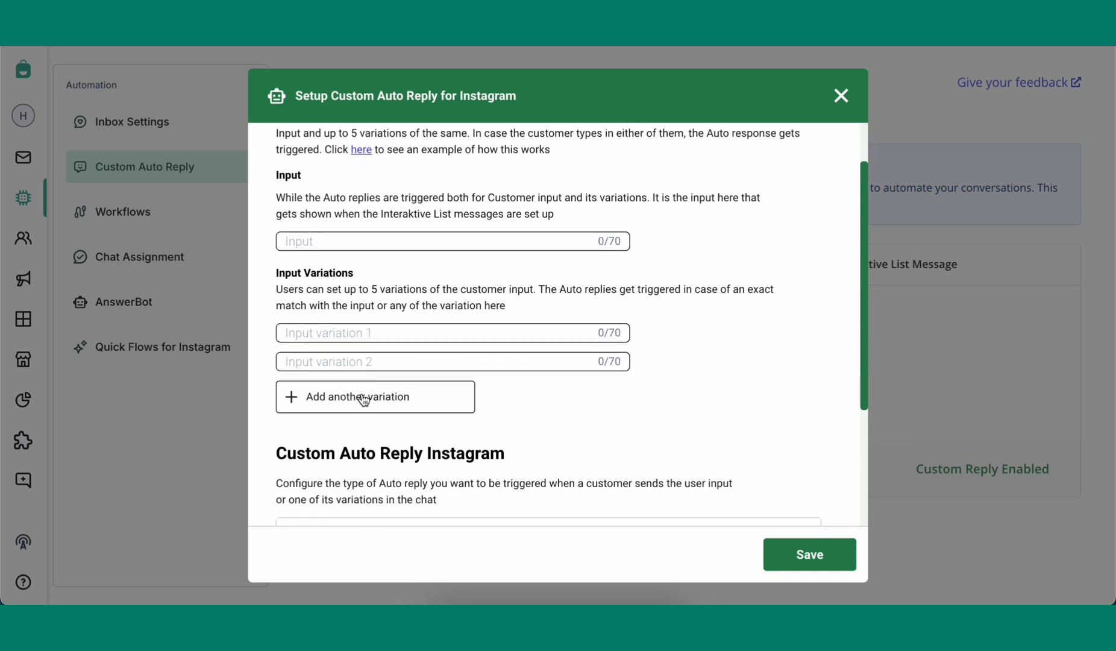
click(361, 428)
click(365, 461)
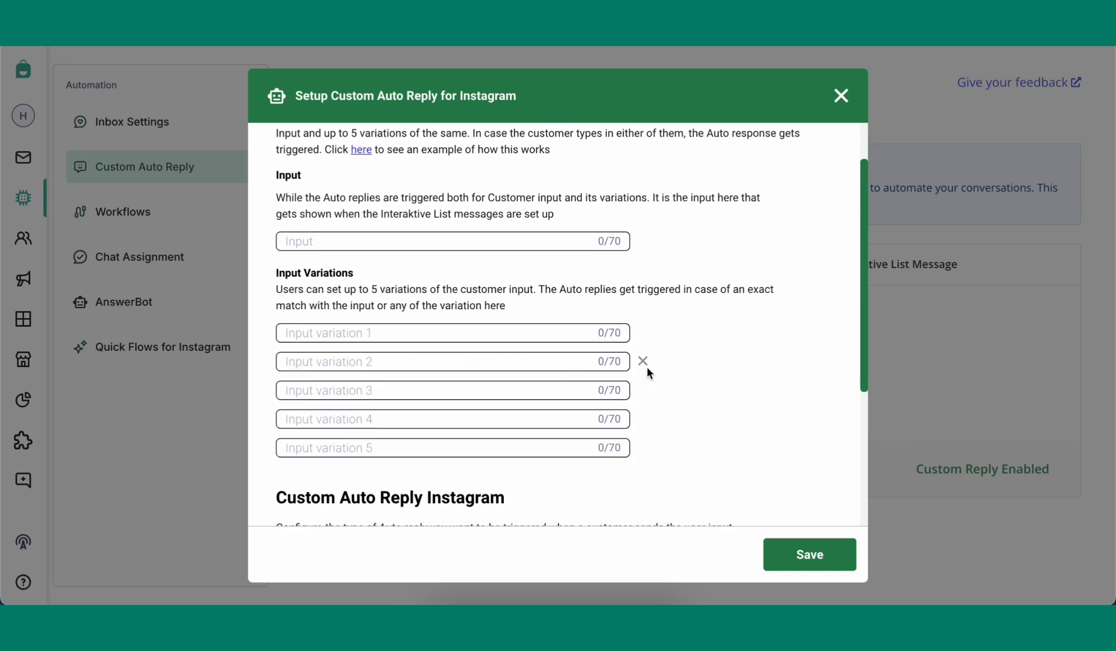
click(645, 390)
click(644, 390)
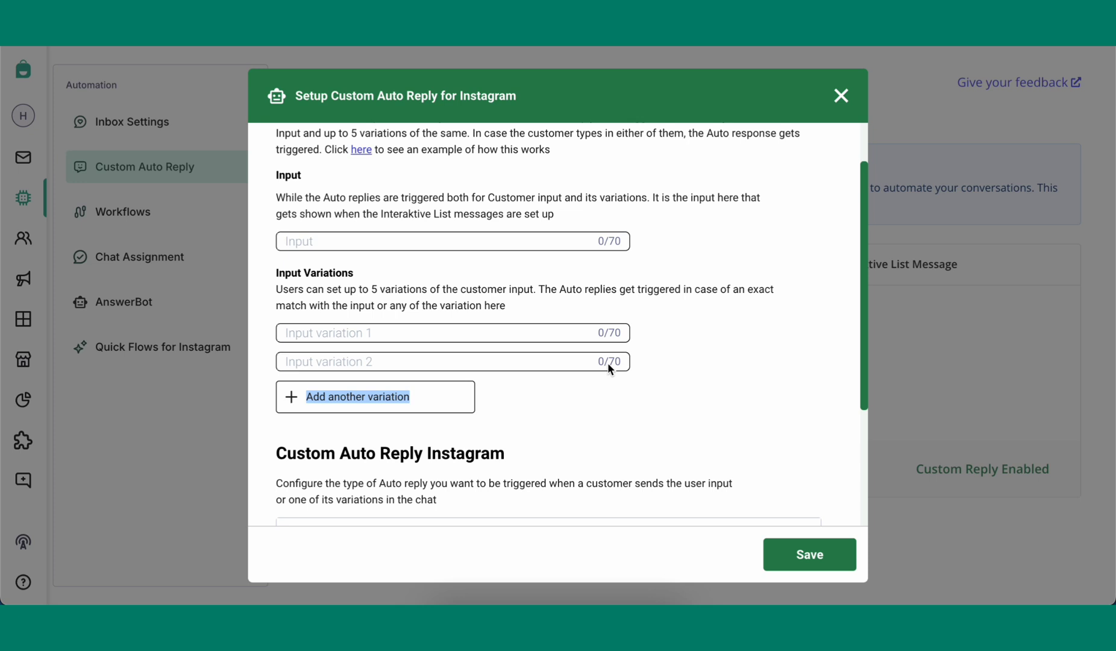
click(395, 247)
text(Hi)
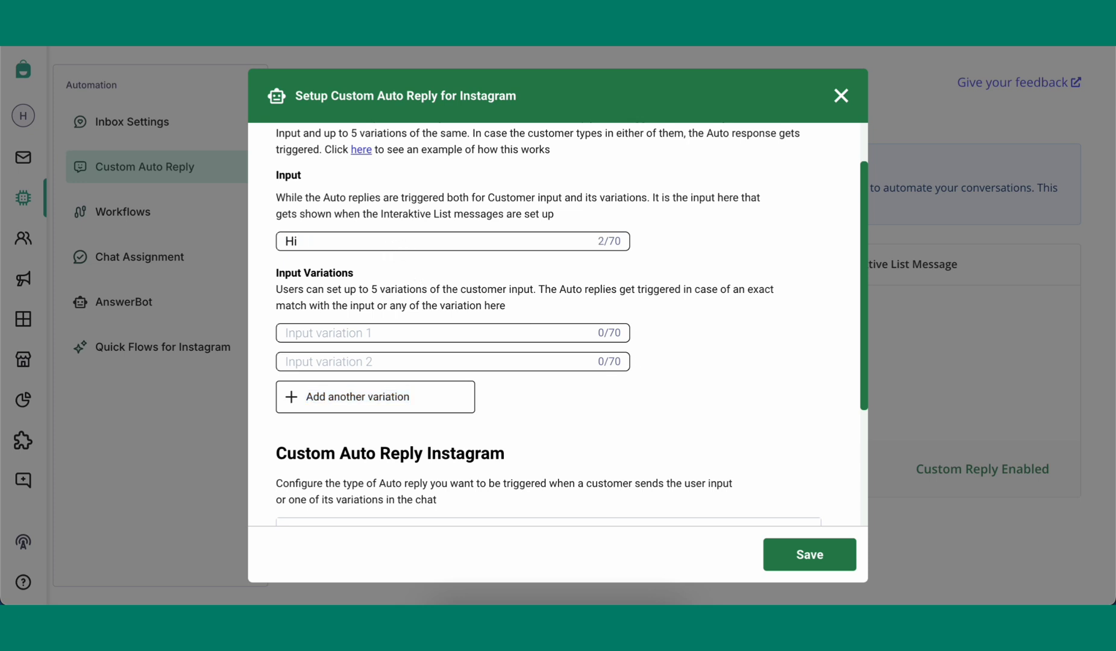
Step: Enter 'Hi' as input with variations 'Hello', 'Namaste' and 'Hi there', adding a third slot
mouse_move(436, 332)
click(363, 333)
text(Hello)
click(357, 359)
text(Namaste)
click(361, 390)
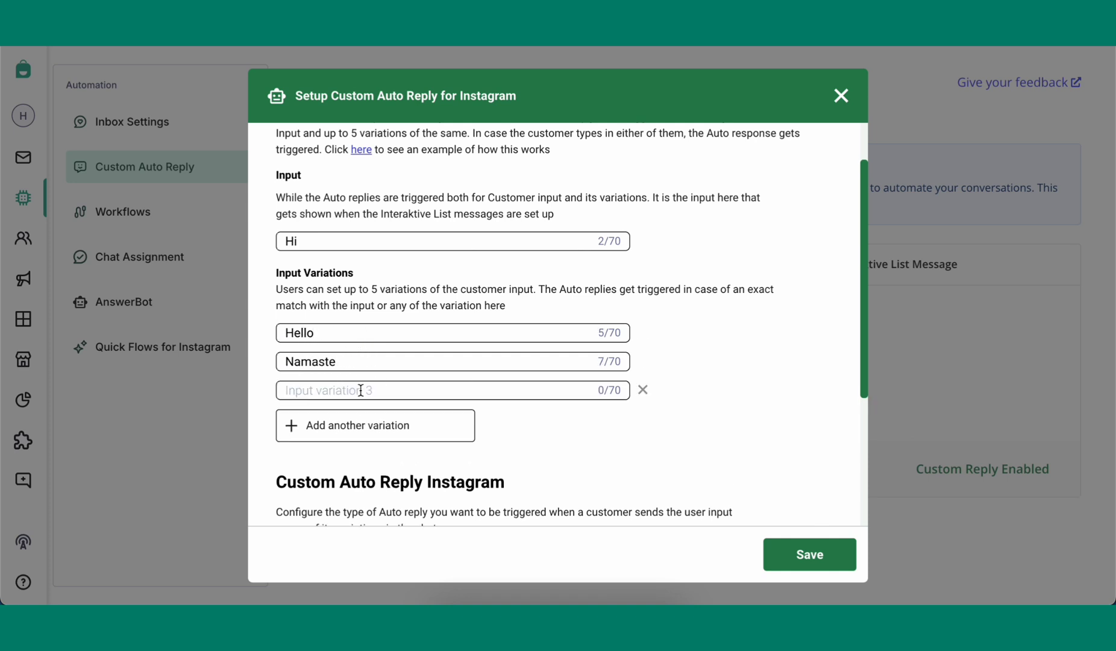
text(Hi there)
scroll(451, 364, down, 5)
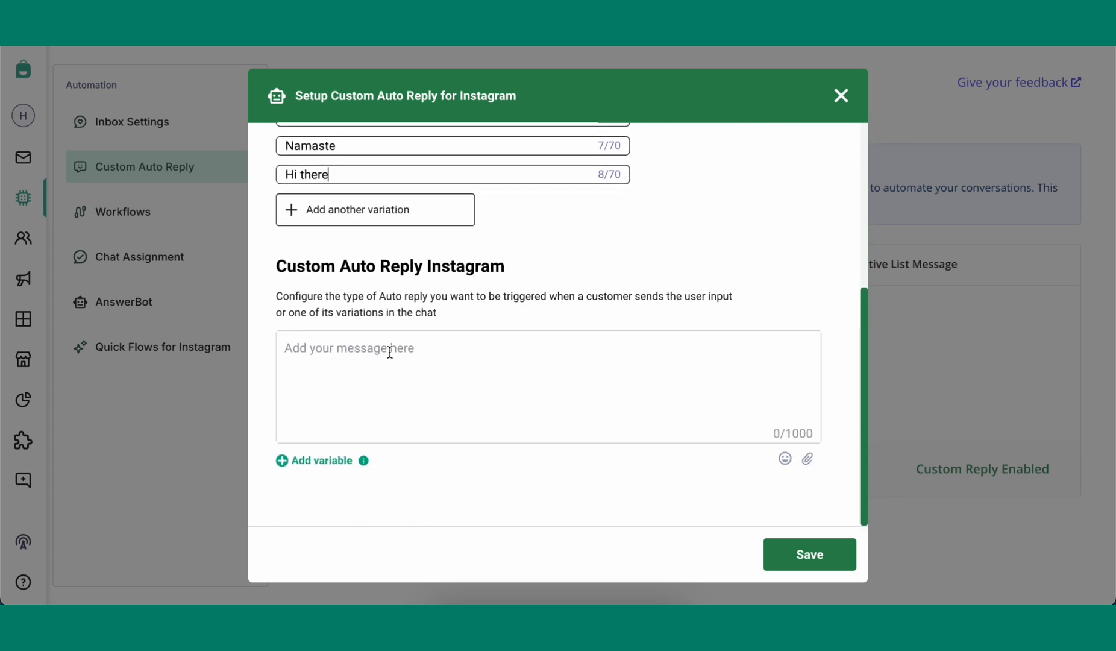
Step: Begin the reply message box, which so far reads 'Thank you for'
click(390, 351)
text(Thank you for)
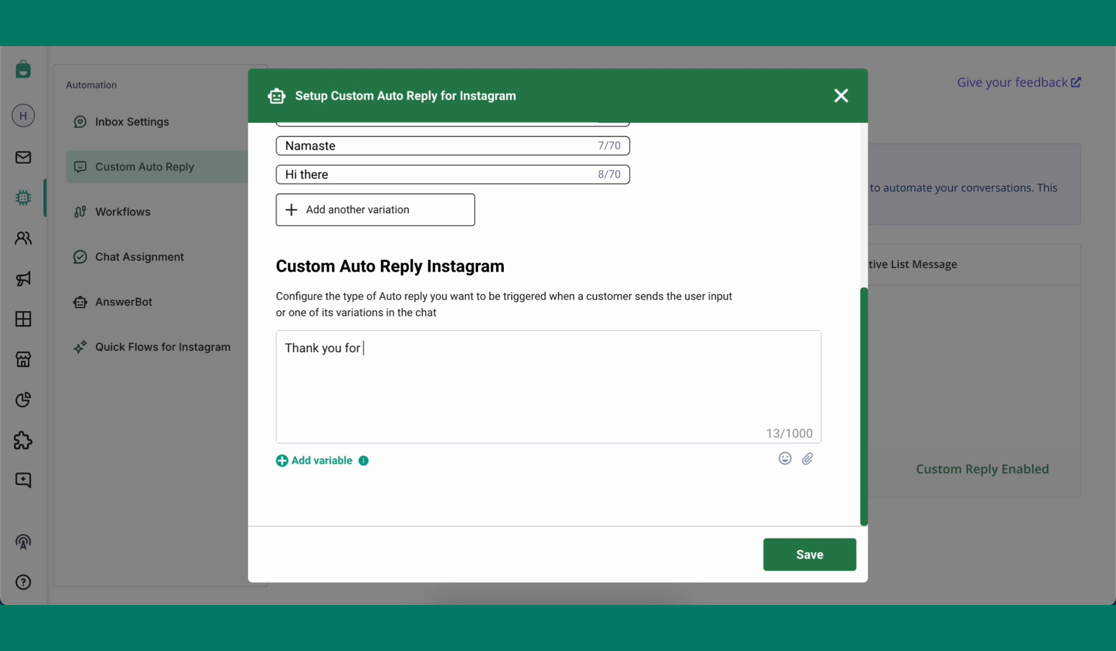
text( reaching out to us)
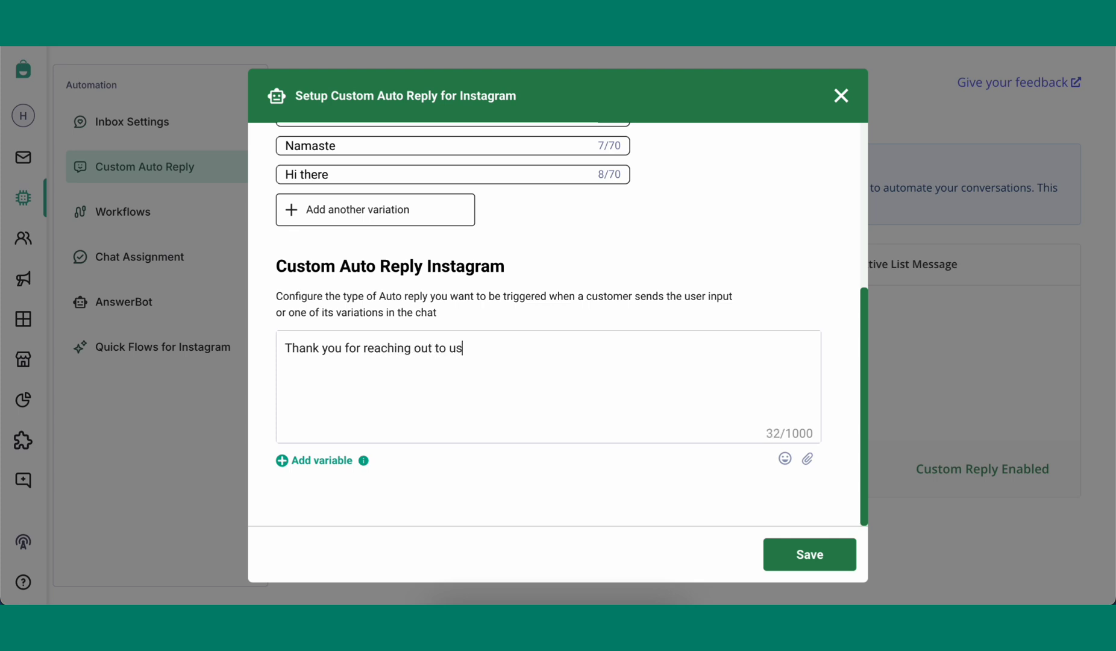
text(  If)
text( you'd like to know mor)
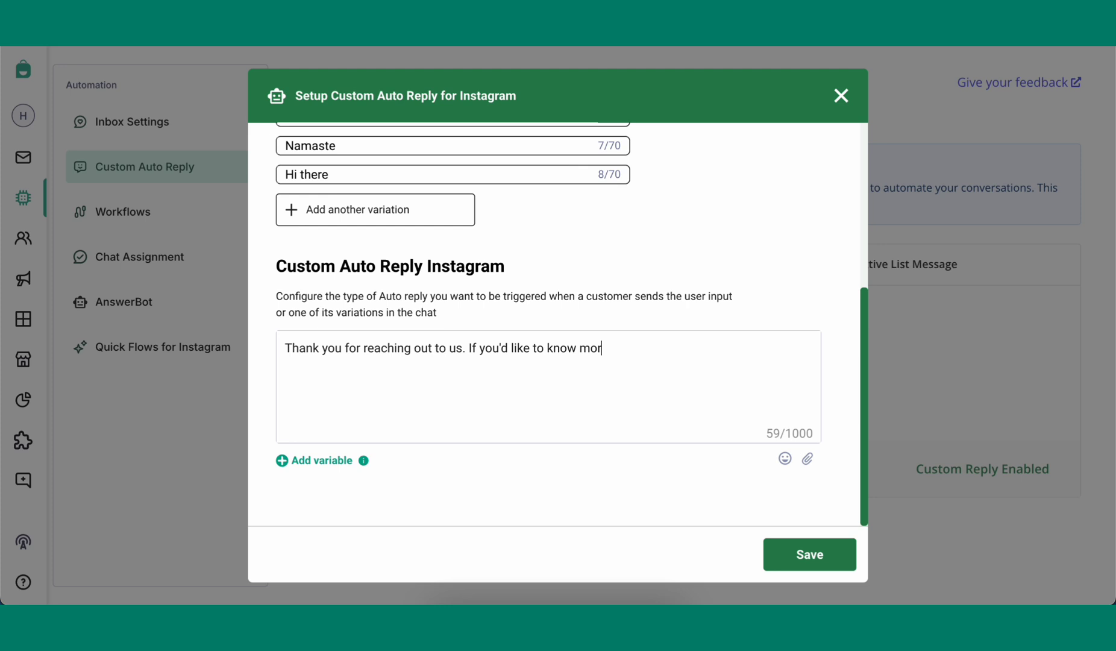
text(e aboutour produc)
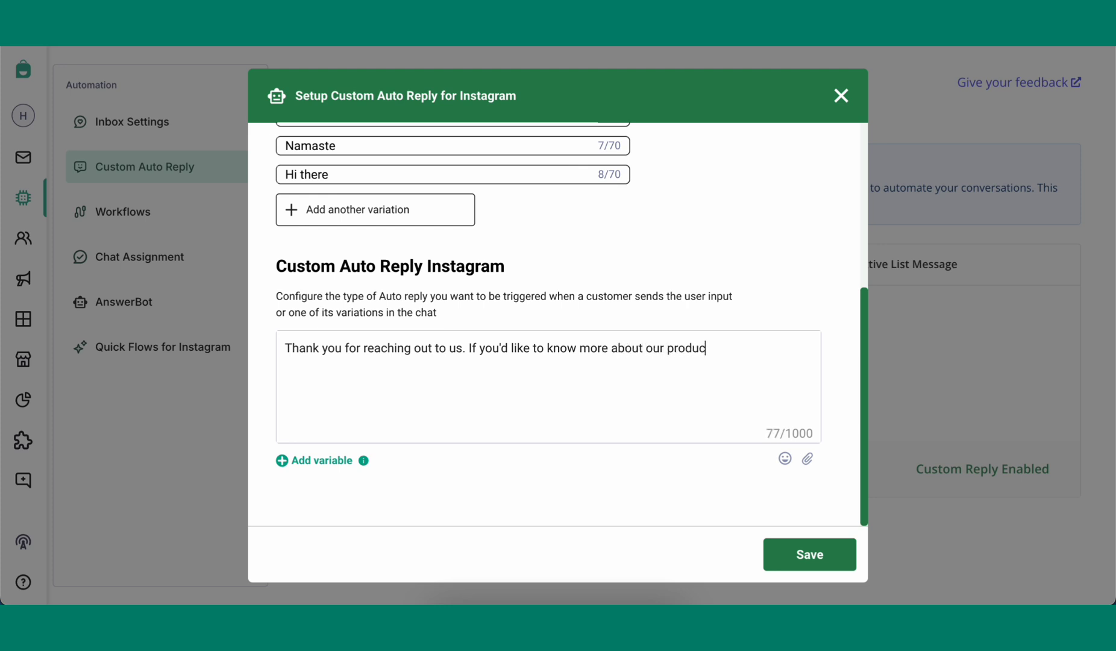
text(ts, please visit w)
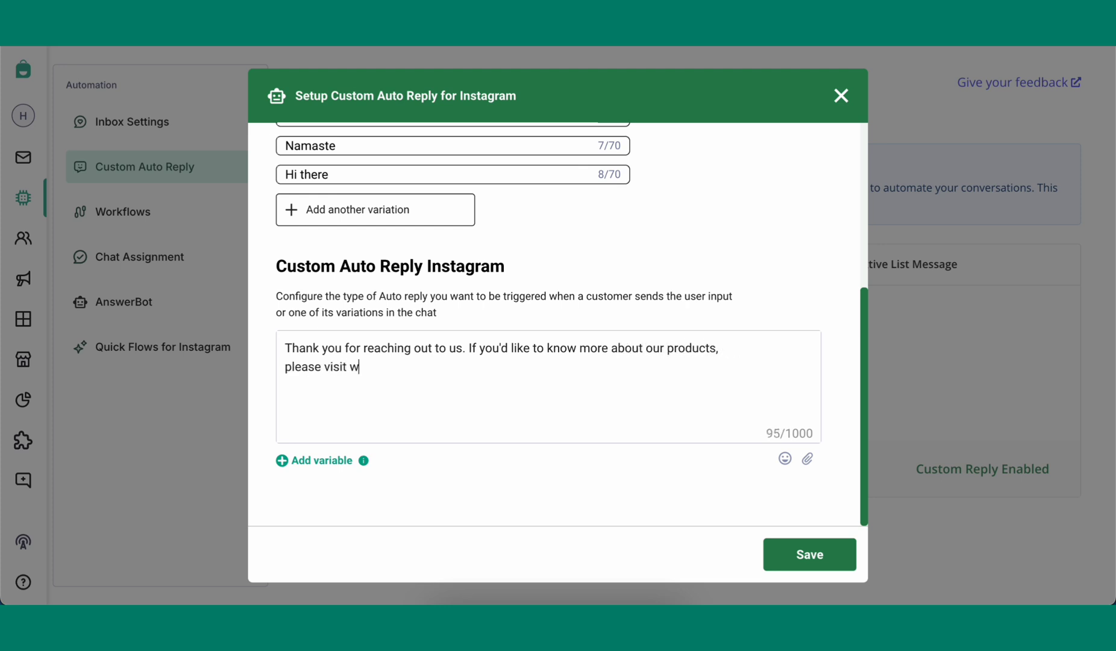
text(ww.interakt.shop)
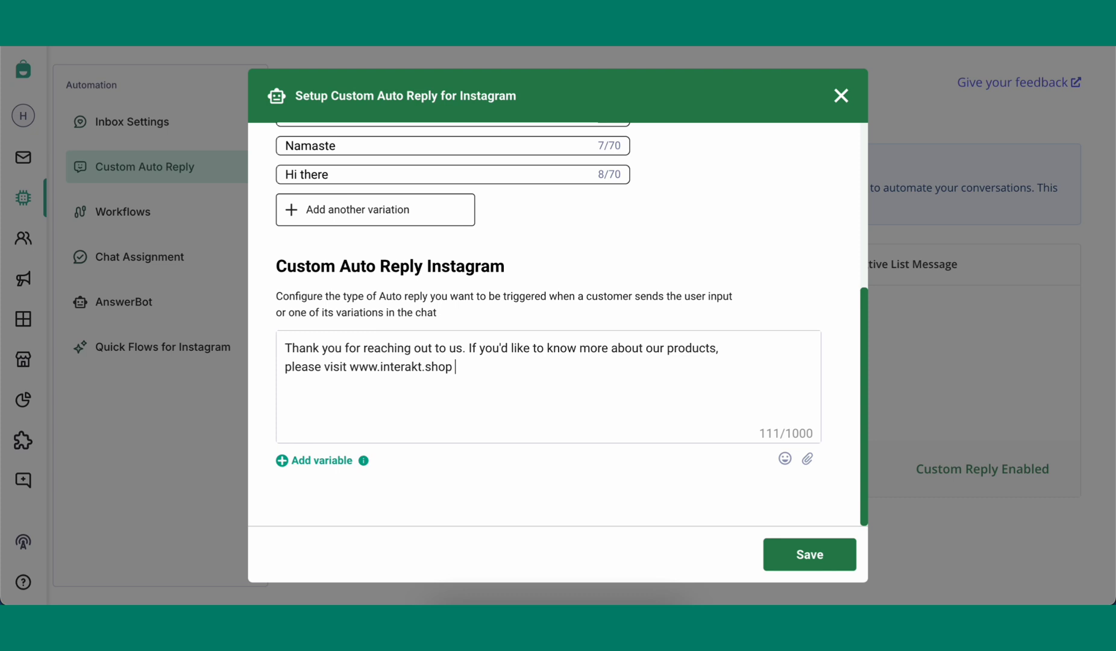
text( or if you'd li)
text(ke to book an appoi)
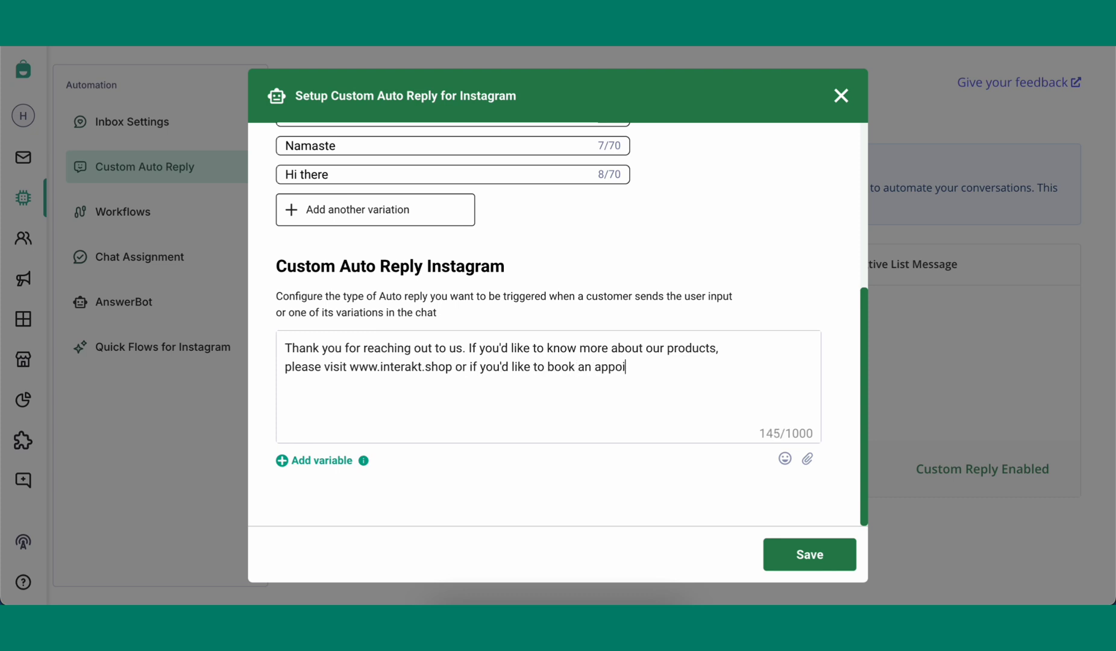
text(ntment, please visit)
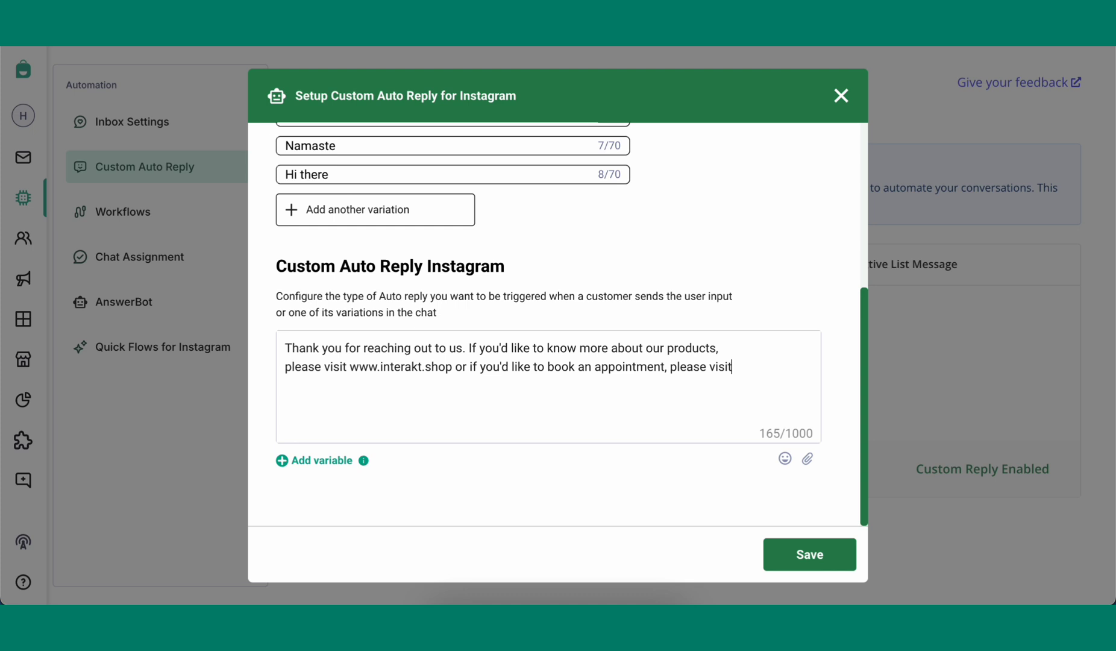
text( www.intera)
text(kt.shop)
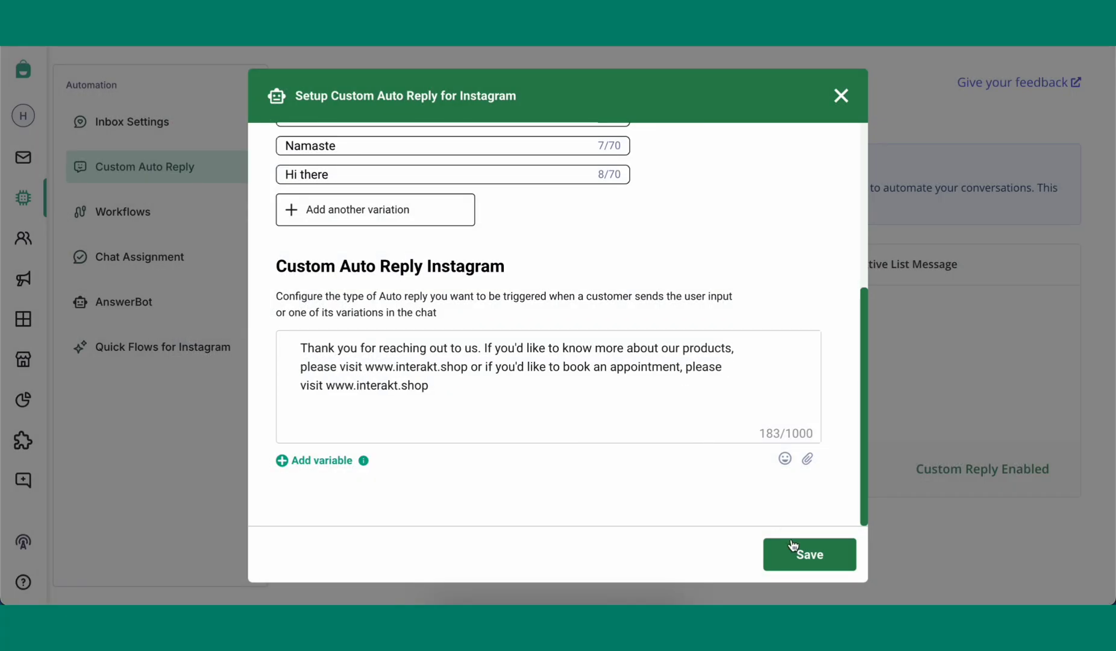
Step: Save the 'Hi' custom auto reply and check its new row with the thank-you preview
click(799, 552)
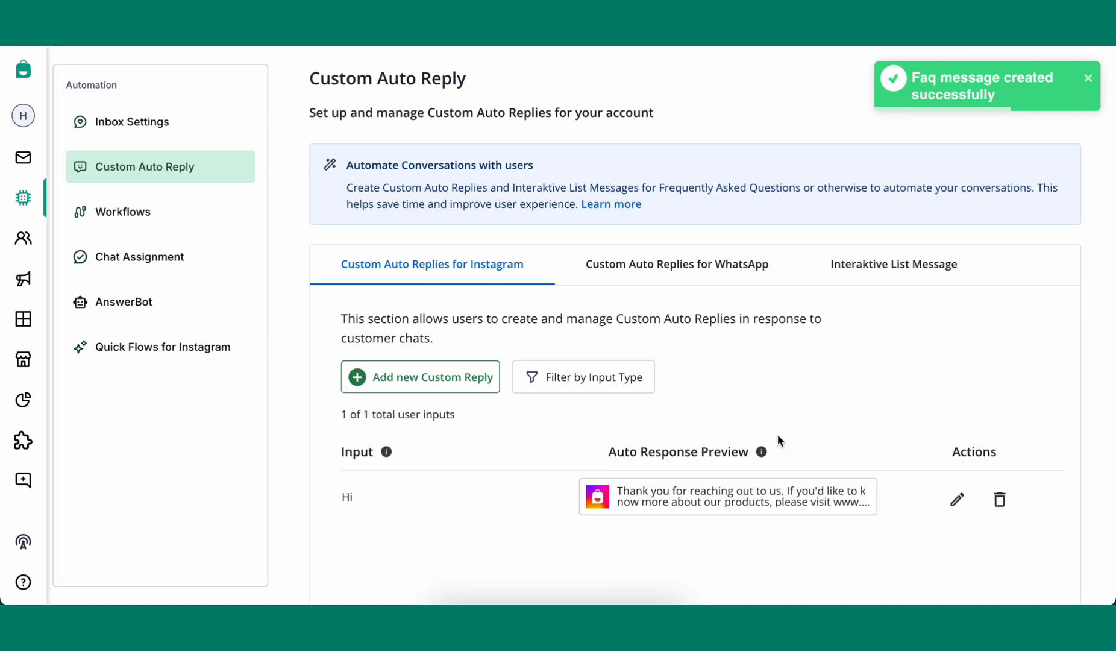
scroll(779, 435, down, 3)
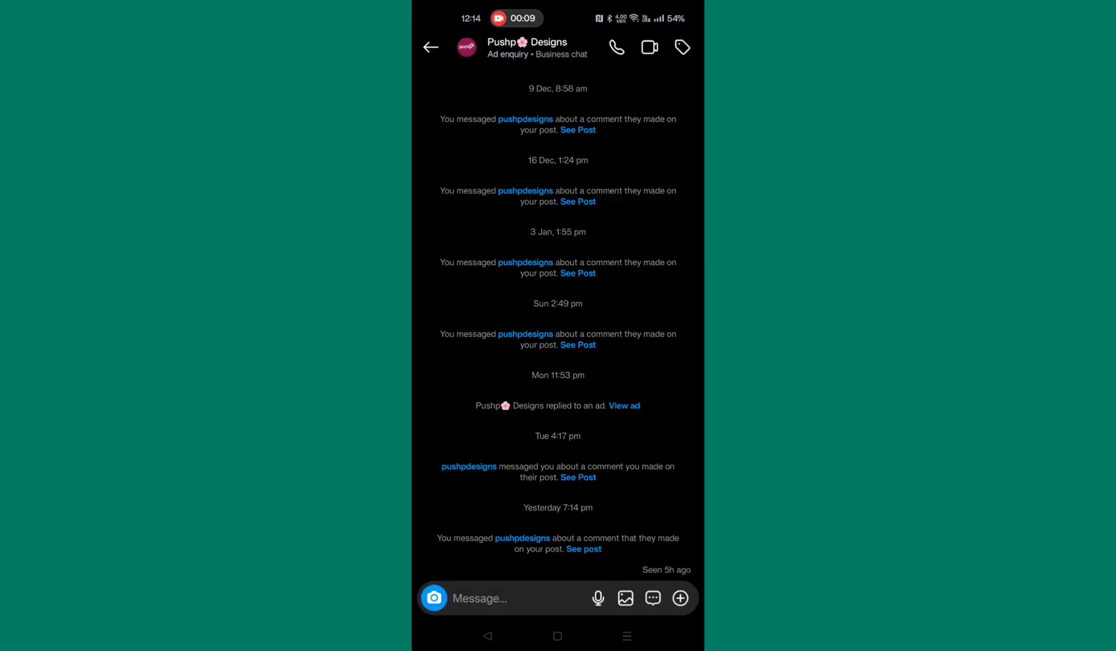
click(543, 596)
text(Hi)
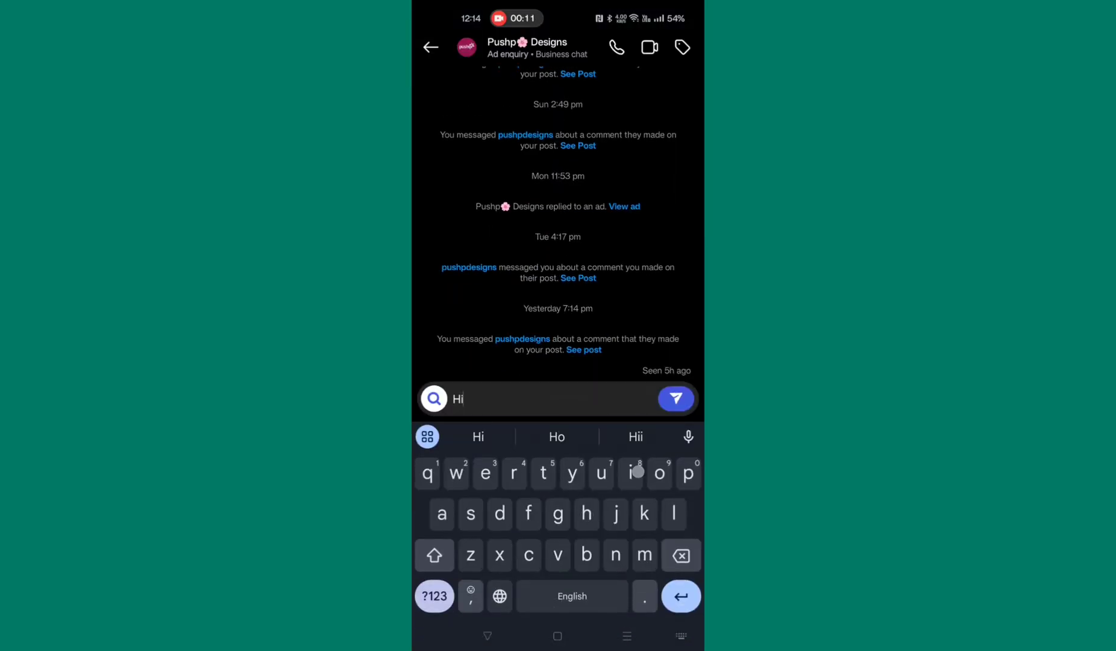
click(676, 399)
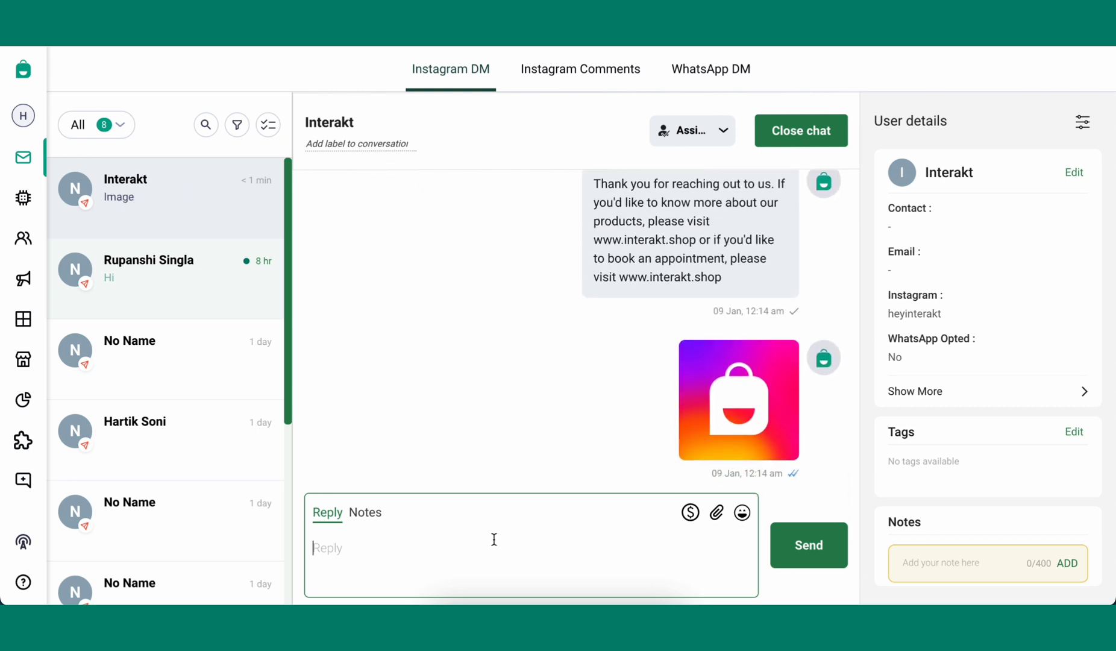
text(hello)
key(Return)
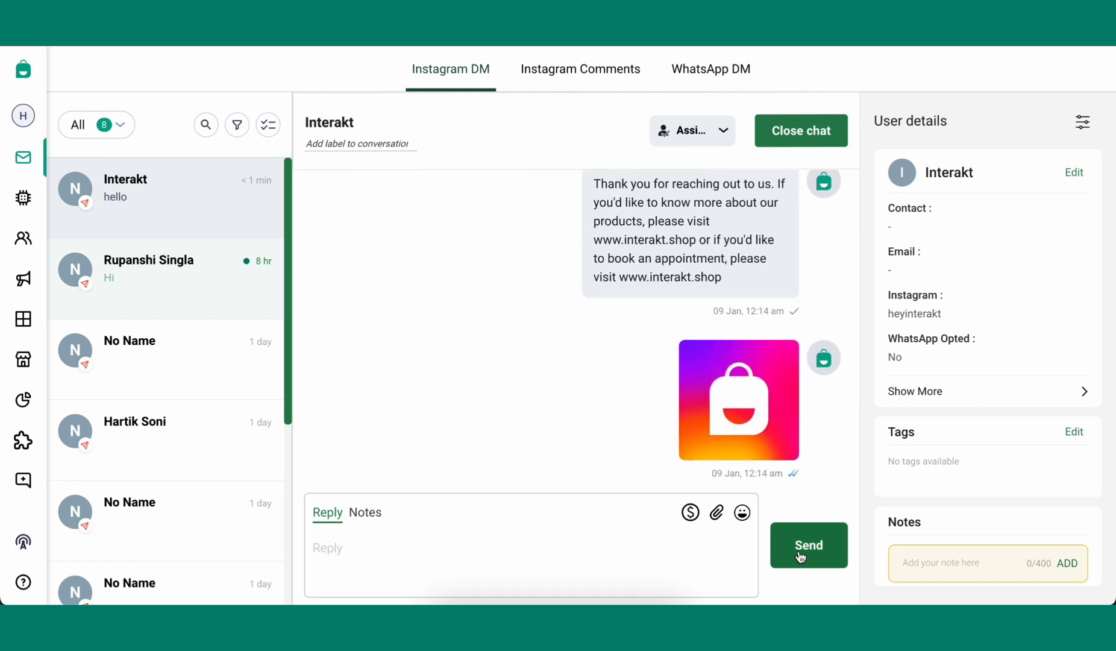